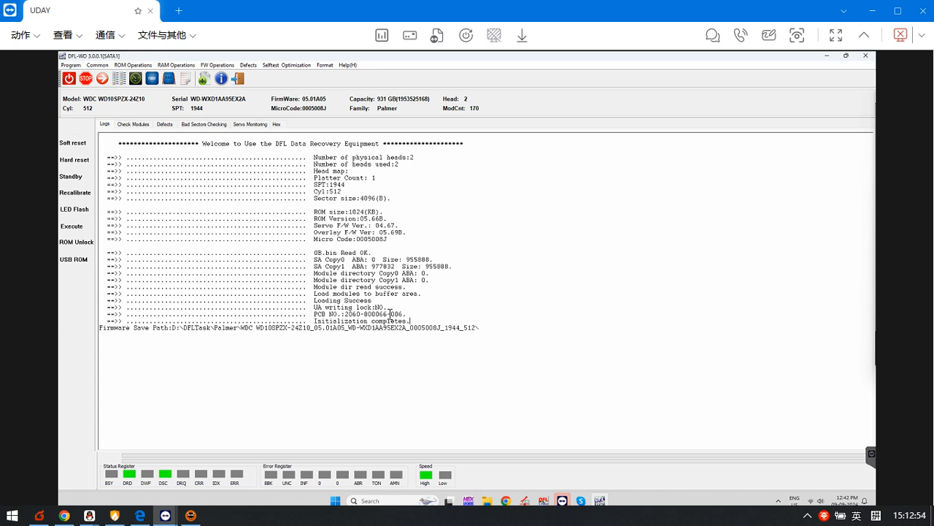
# Step: Look over the firmware module list, and read one sector at LBA 0 in the hex view
pyautogui.click(138, 126)
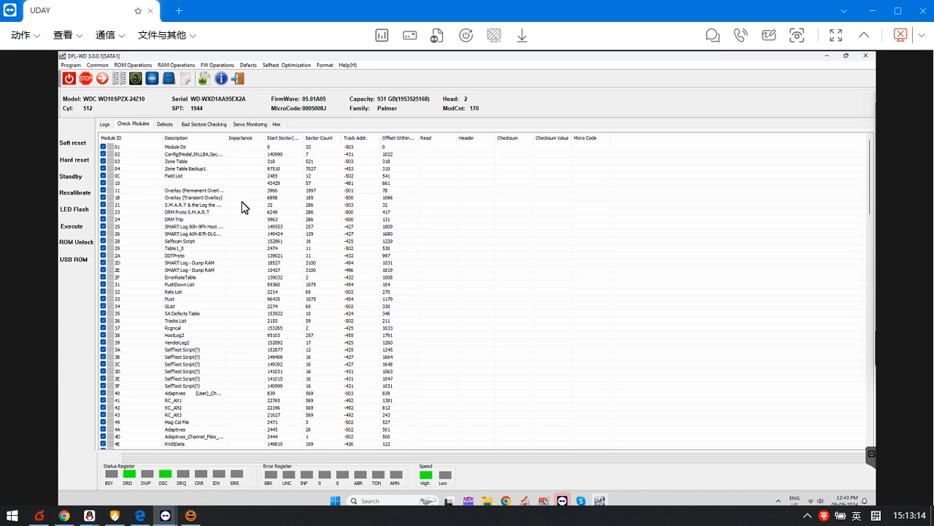
pyautogui.click(278, 126)
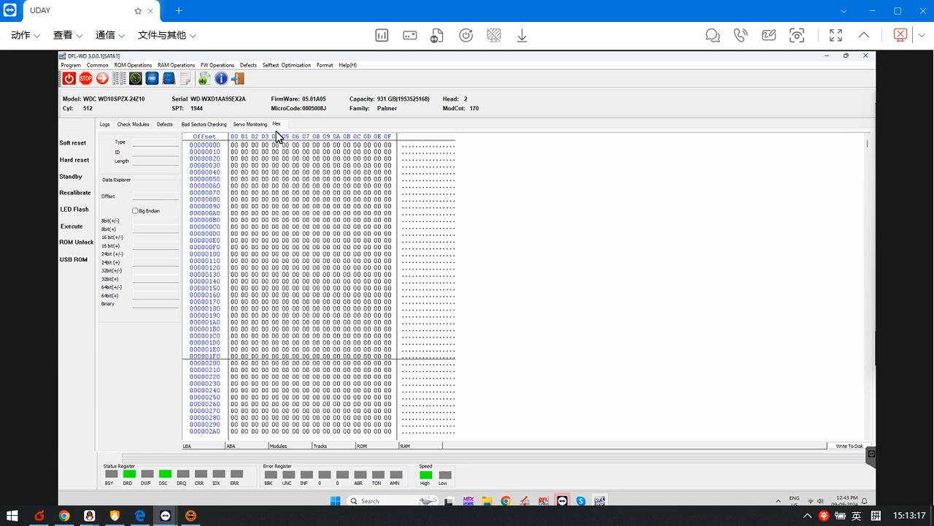
pyautogui.click(208, 447)
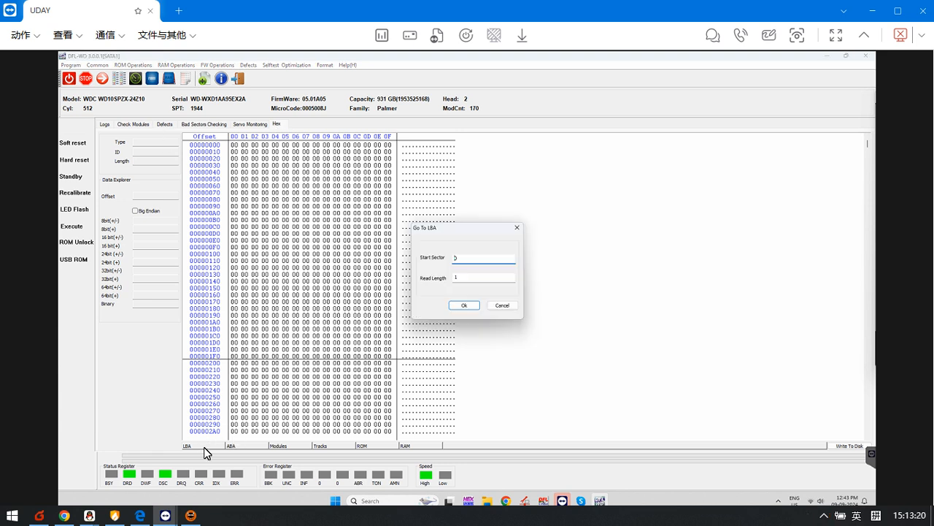
pyautogui.click(464, 307)
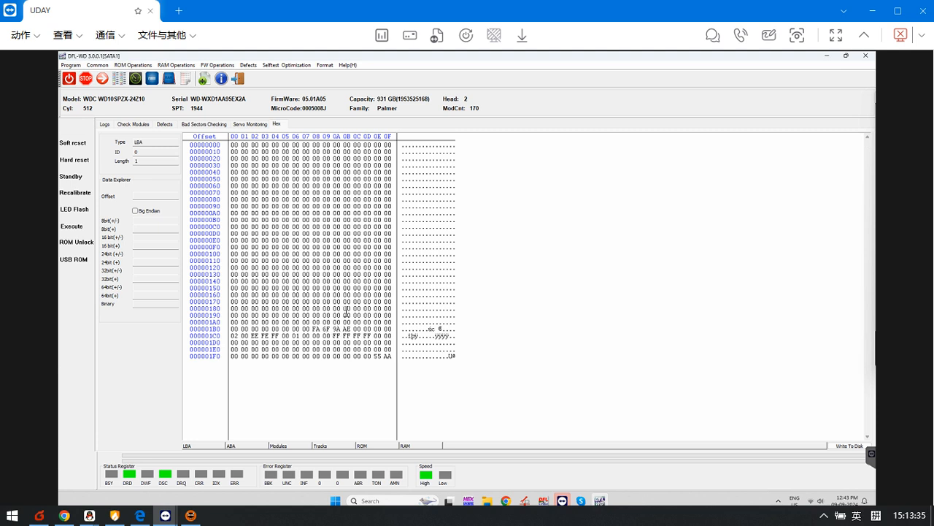
# Step: Open the drive's firmware directory, search its Modules folder for 190, and close the folder window
pyautogui.click(132, 123)
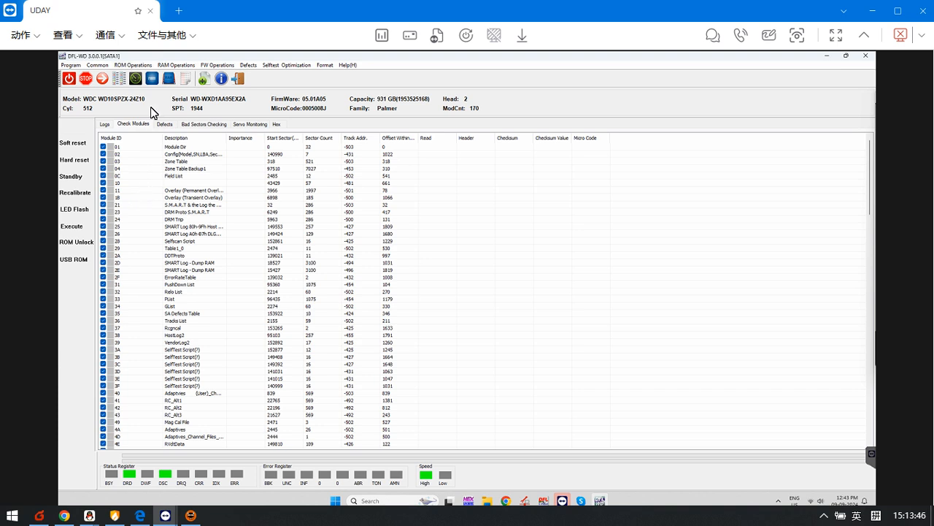
pyautogui.click(71, 65)
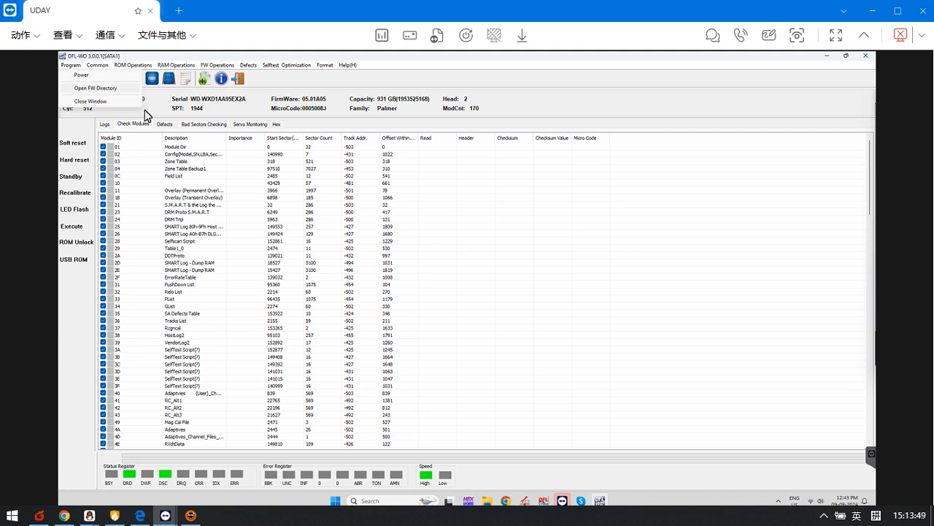
pyautogui.click(86, 87)
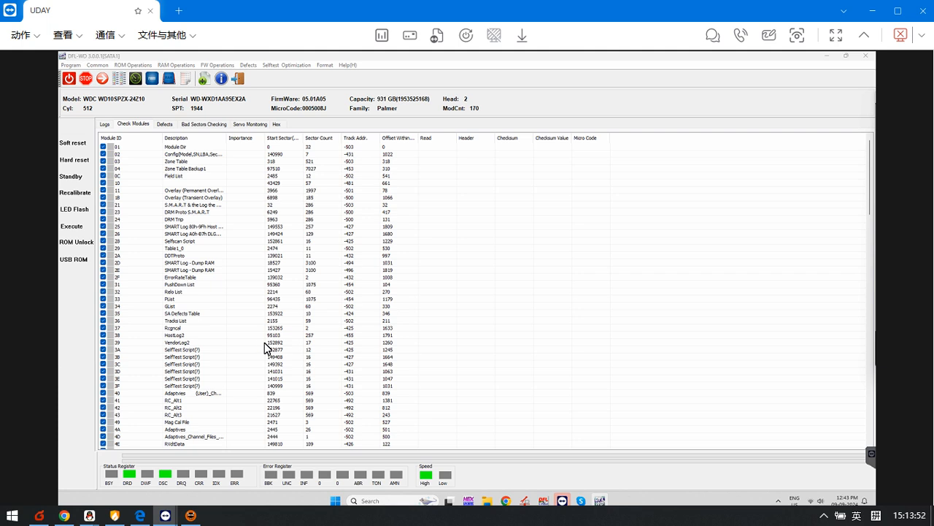
pyautogui.doubleClick(372, 188)
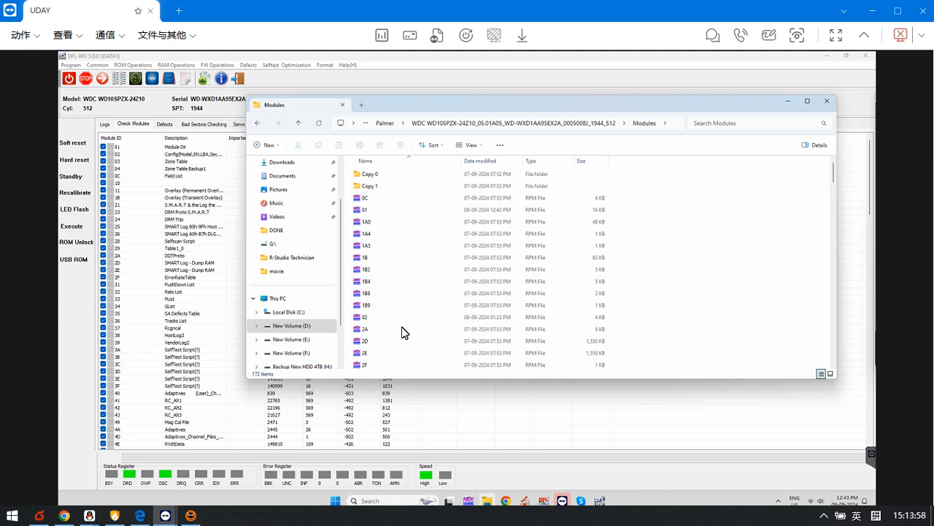
pyautogui.scroll(-2, 454, 310)
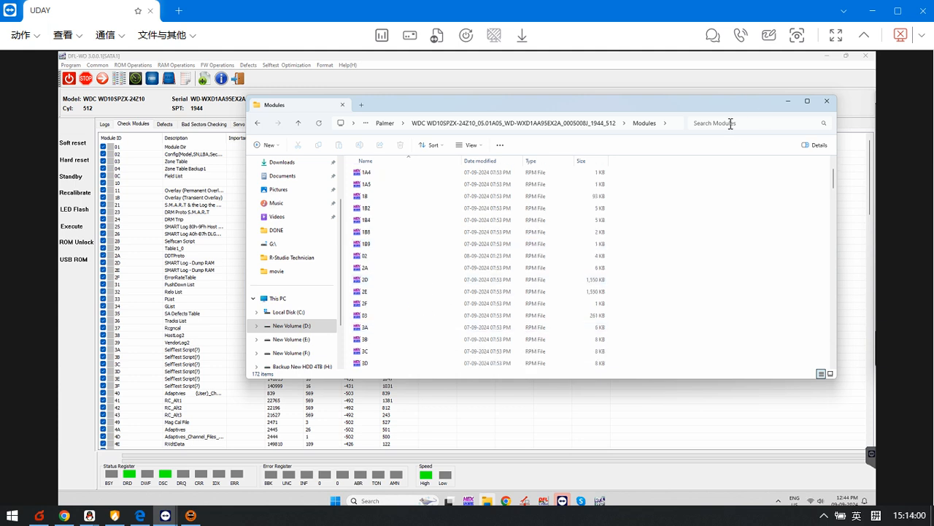
pyautogui.click(730, 124)
pyautogui.write('190')
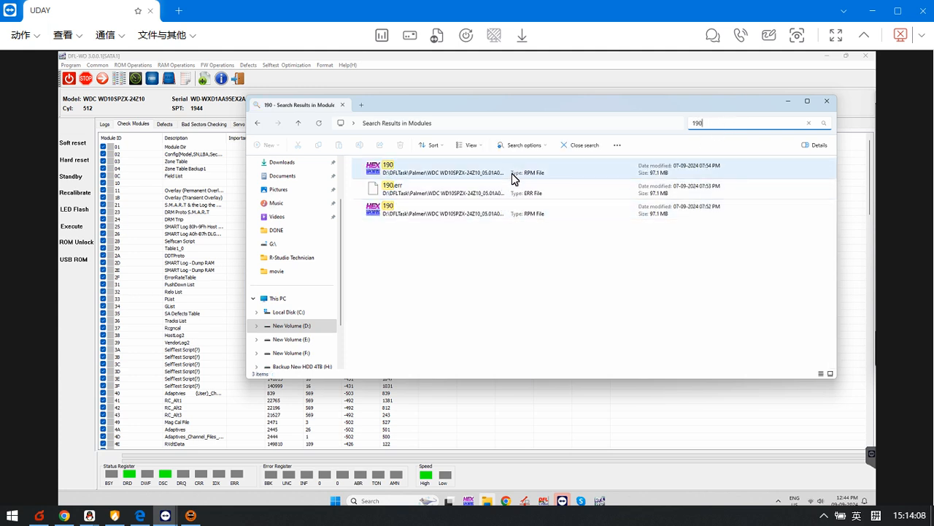
pyautogui.click(827, 100)
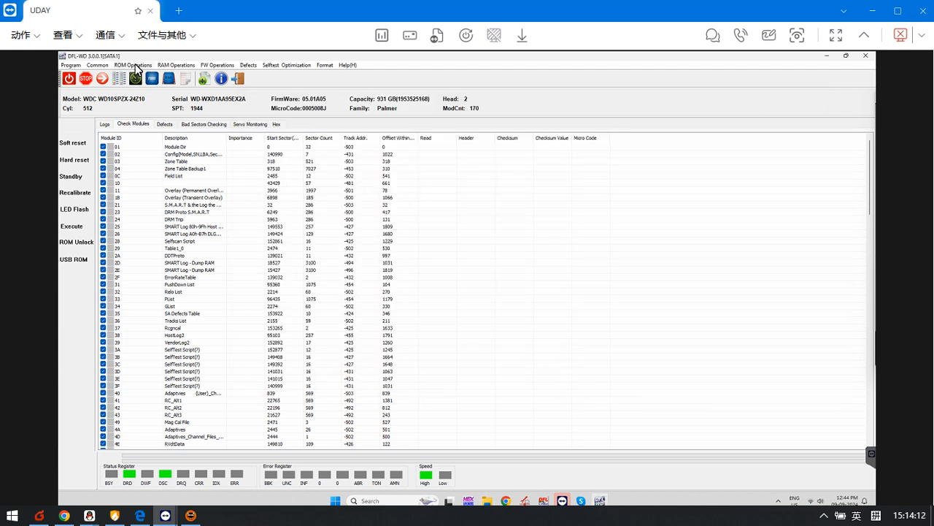
# Step: Check the UA writing lock entry in the log, and lock UA writing on the drive
pyautogui.click(214, 66)
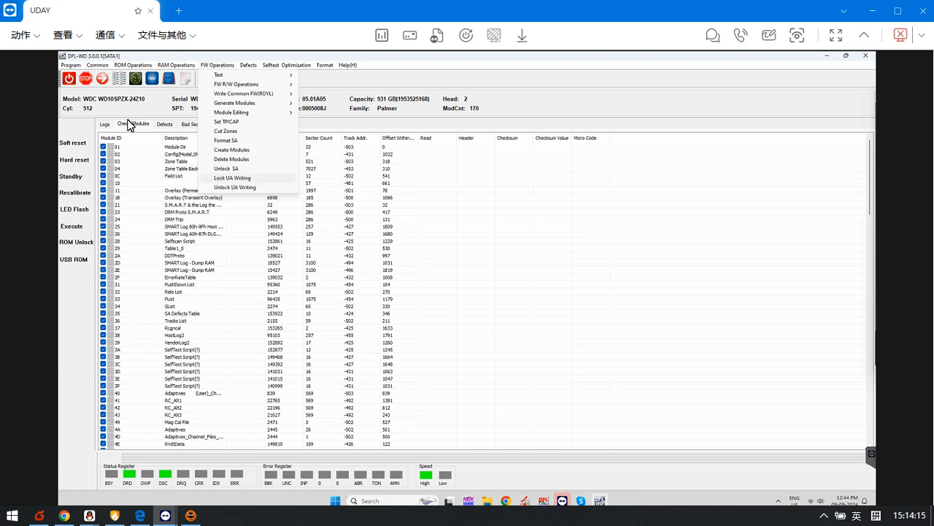
pyautogui.click(104, 124)
pyautogui.click(103, 126)
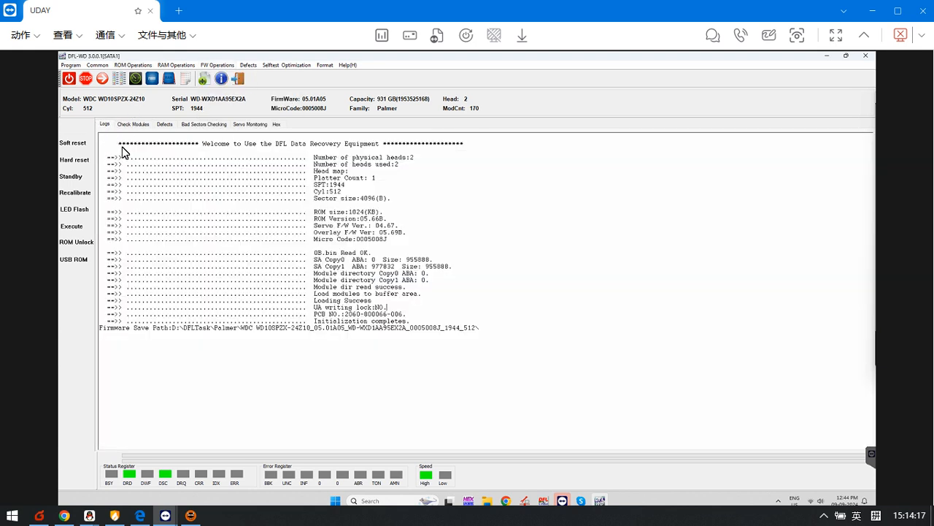
pyautogui.moveTo(405, 308); pyautogui.dragTo(297, 313)
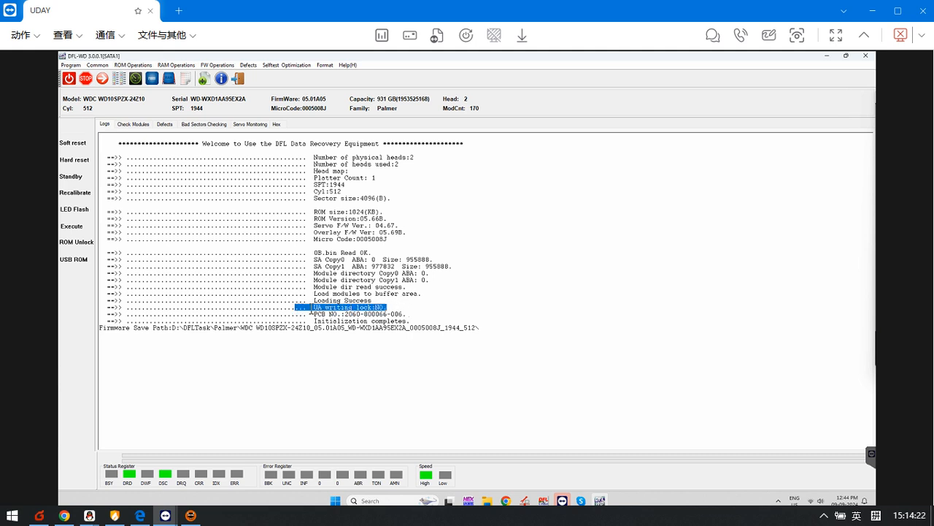
pyautogui.click(418, 309)
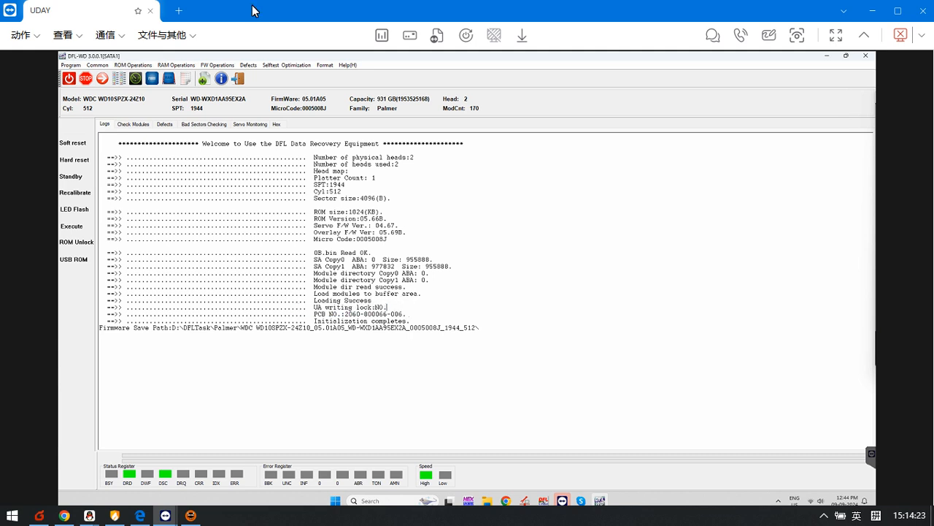
pyautogui.click(210, 65)
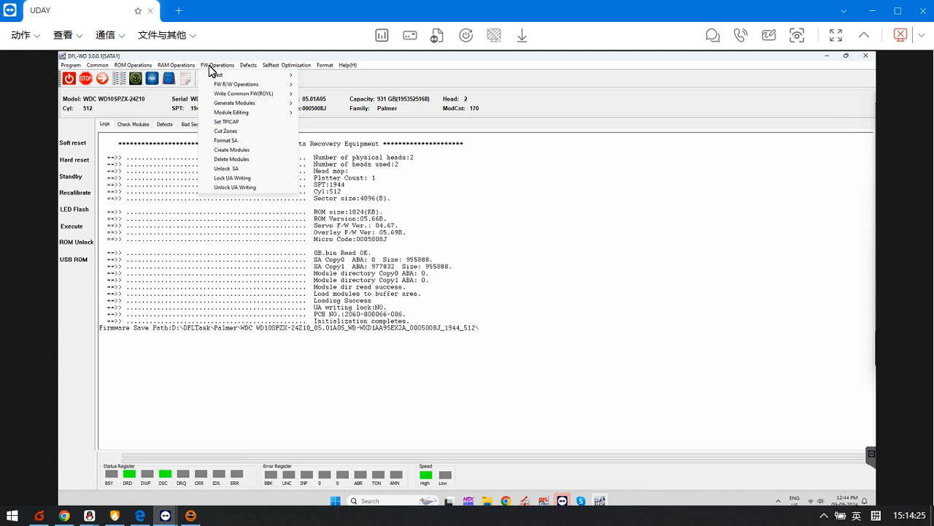
pyautogui.click(247, 178)
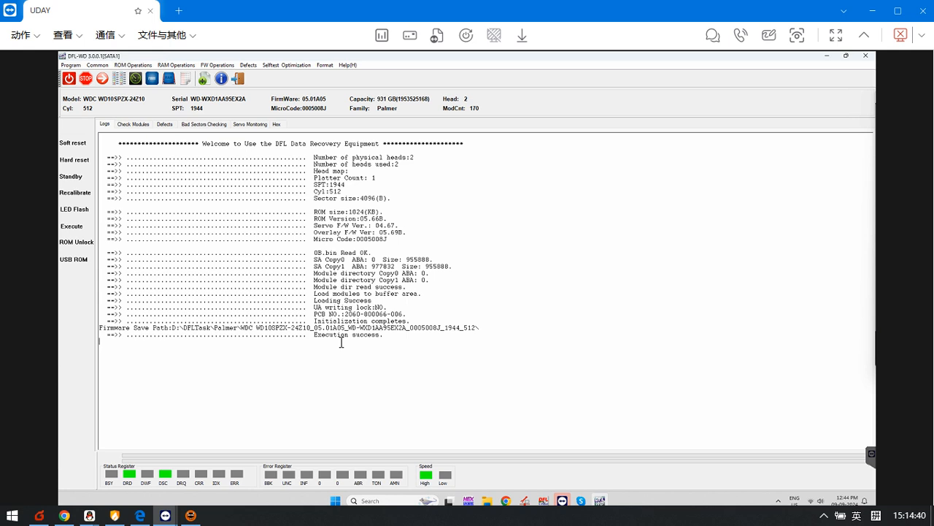
pyautogui.click(142, 128)
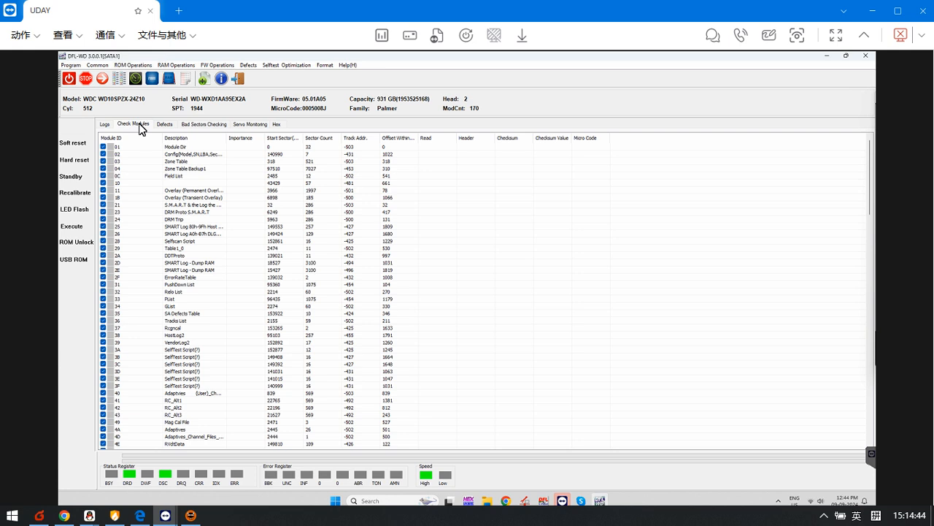
pyautogui.click(114, 125)
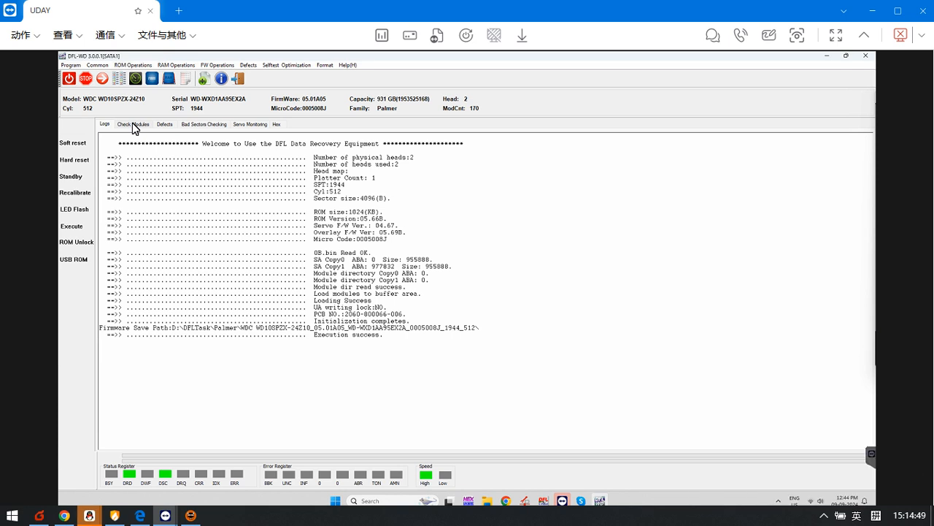
pyautogui.click(123, 65)
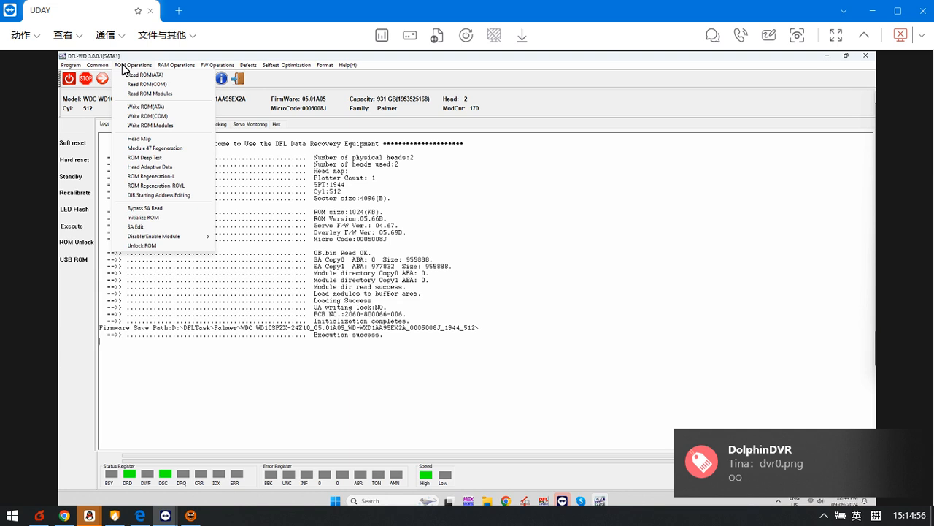
pyautogui.click(320, 323)
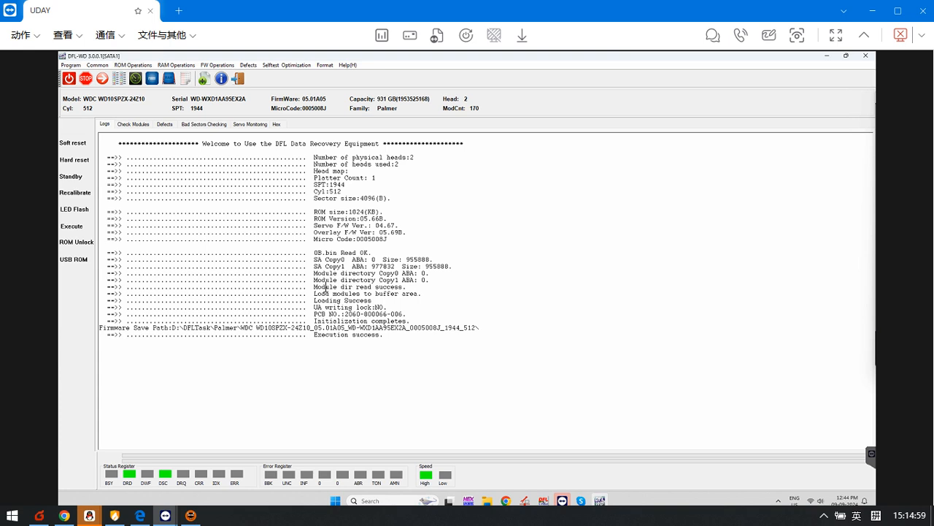
# Step: Bring up DFL cPanel, select the SATA 1 port, and launch the DDP program on it
pyautogui.click(544, 501)
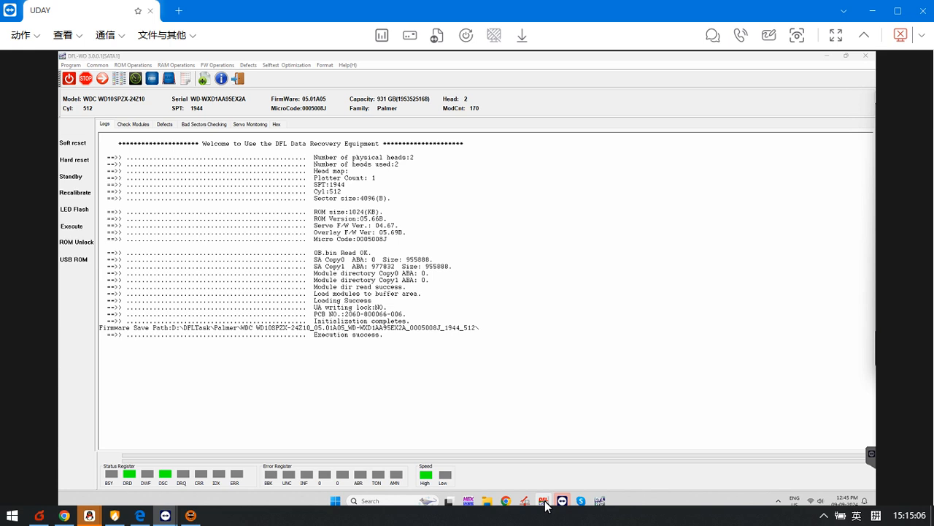
pyautogui.click(544, 501)
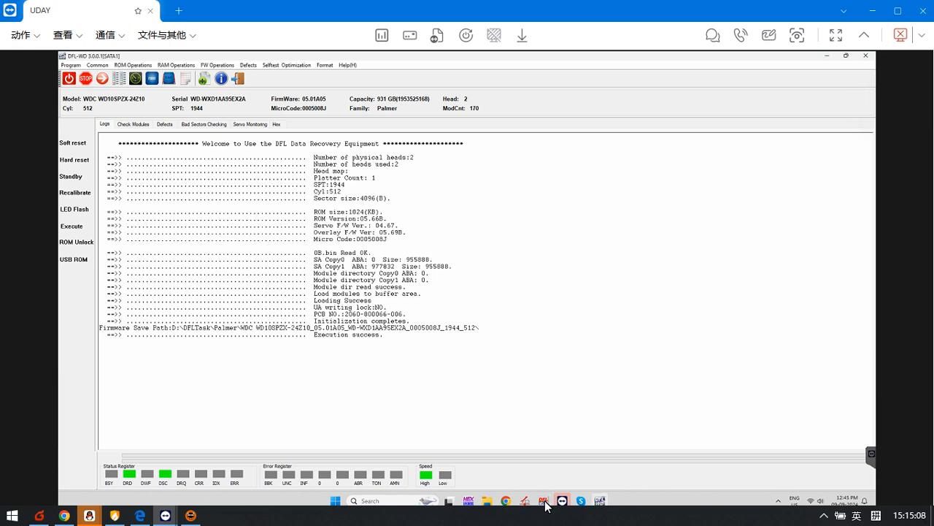
pyautogui.click(546, 500)
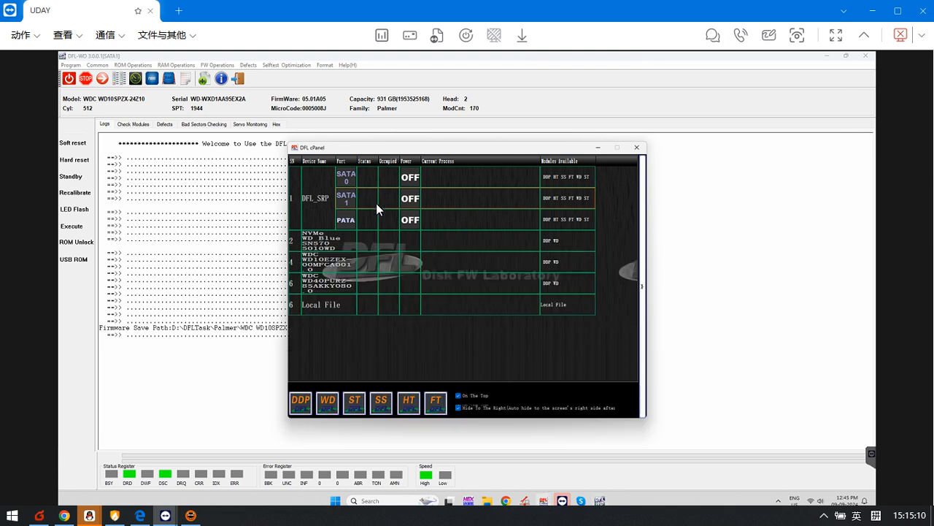
pyautogui.click(370, 200)
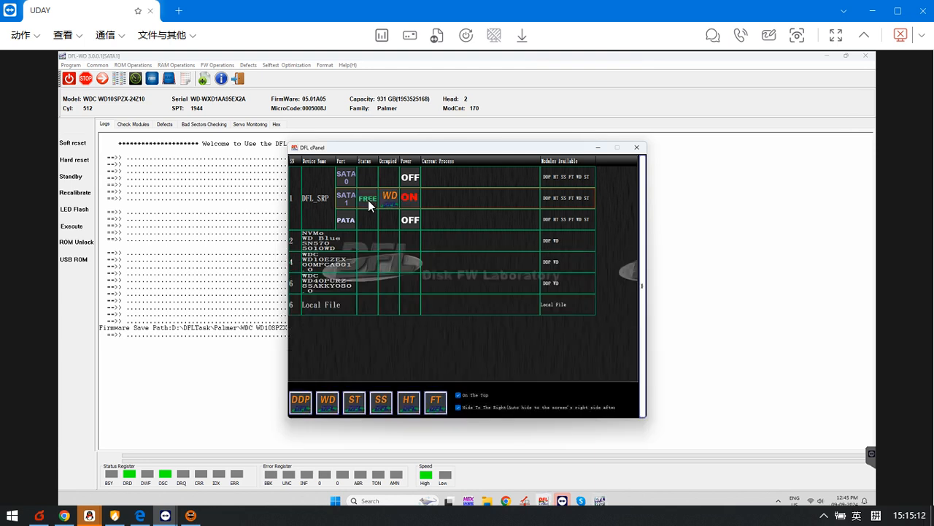
pyautogui.click(301, 402)
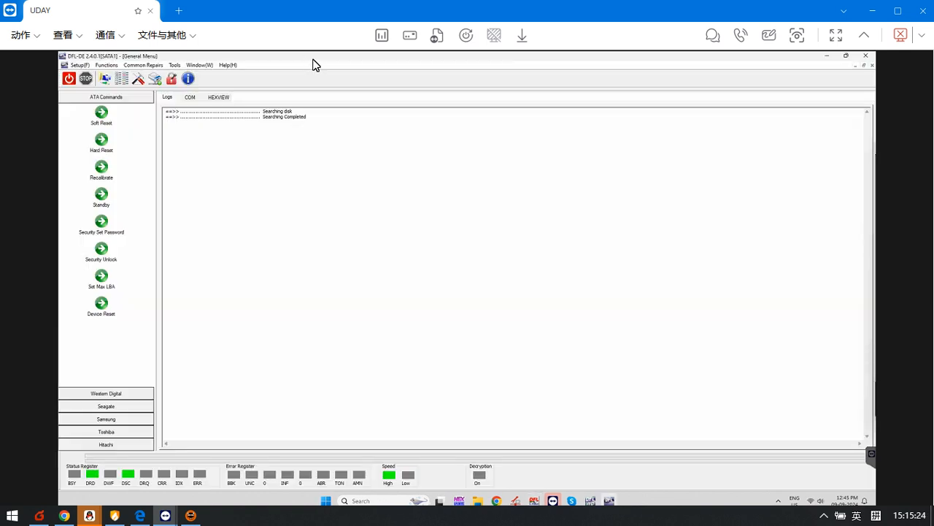
# Step: In the Western Digital disk configuration, enable modifying modules 01 and 02, request TLER activation, and apply
pyautogui.click(119, 395)
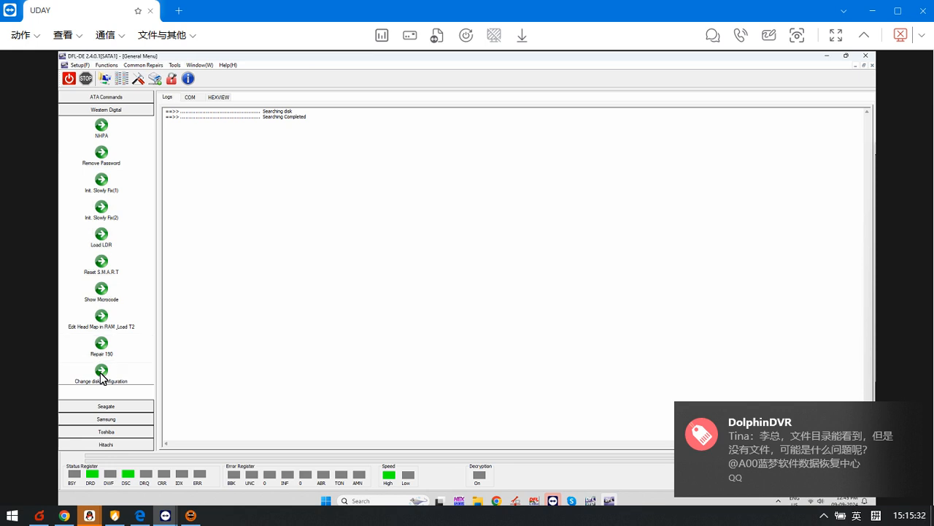
pyautogui.click(102, 370)
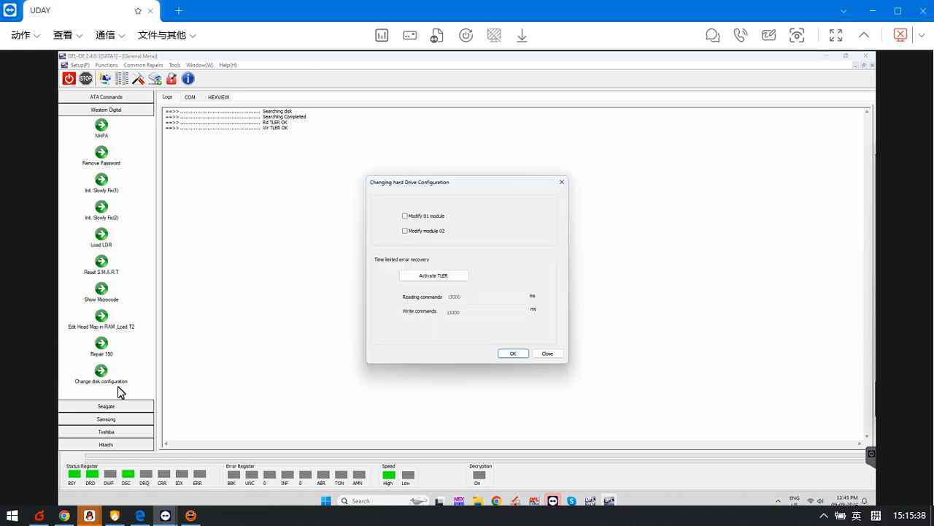
pyautogui.click(420, 218)
pyautogui.click(435, 277)
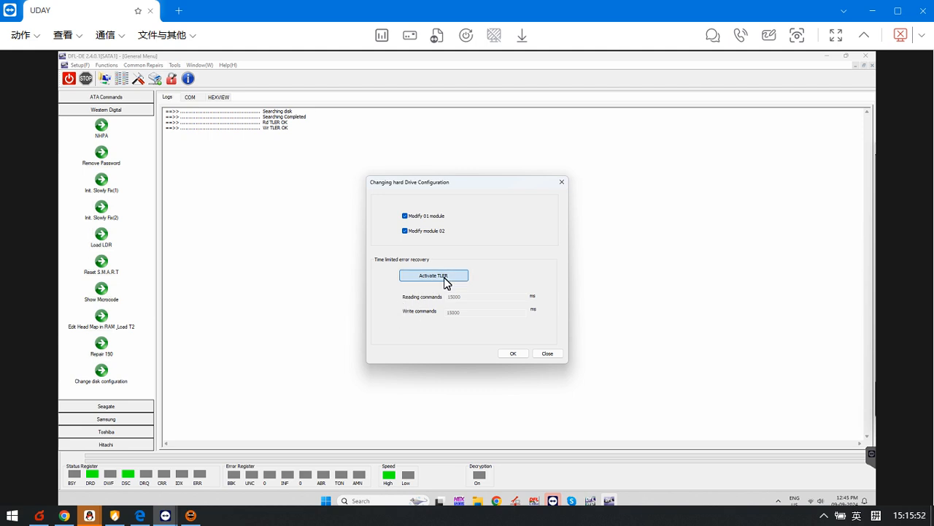
pyautogui.click(513, 353)
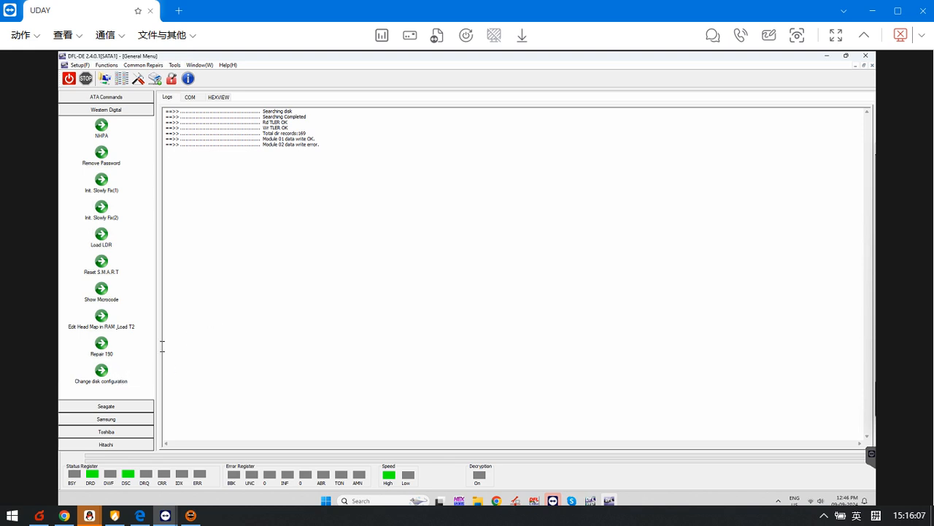
# Step: Reopen the disk configuration, activate TLER, and set the reading commands time to 200 ms
pyautogui.click(104, 371)
pyautogui.click(439, 276)
pyautogui.click(470, 297)
pyautogui.press('BackSpace')
pyautogui.press('BackSpace')
pyautogui.press('BackSpace')
pyautogui.press('BackSpace')
pyautogui.press('BackSpace')
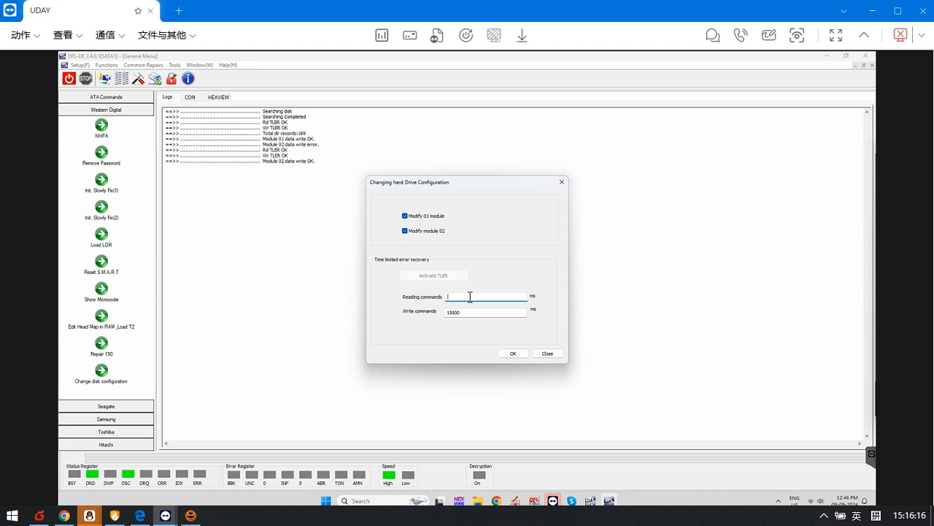
pyautogui.write('200')
# Step: Replace the write commands time limit and apply the hard drive configuration
pyautogui.click(484, 313)
pyautogui.press('BackSpace')
pyautogui.press('BackSpace')
pyautogui.press('BackSpace')
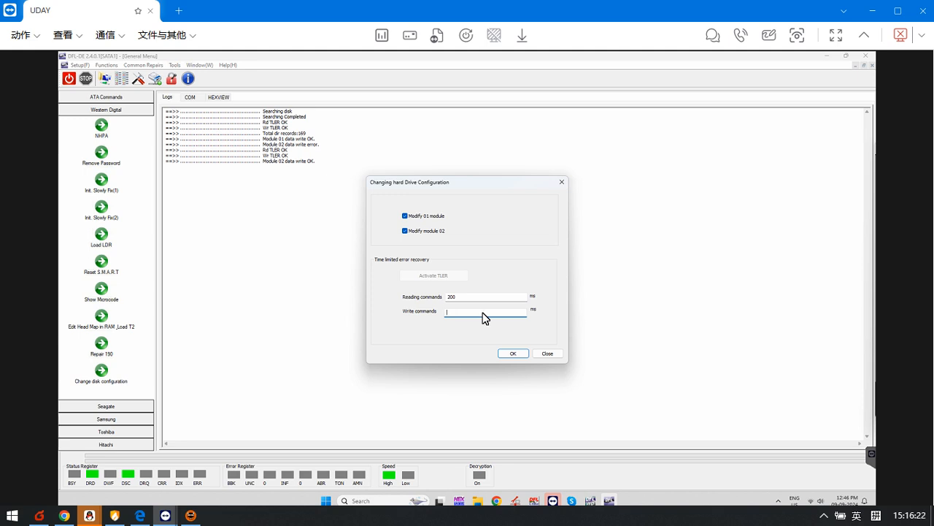
pyautogui.click(517, 355)
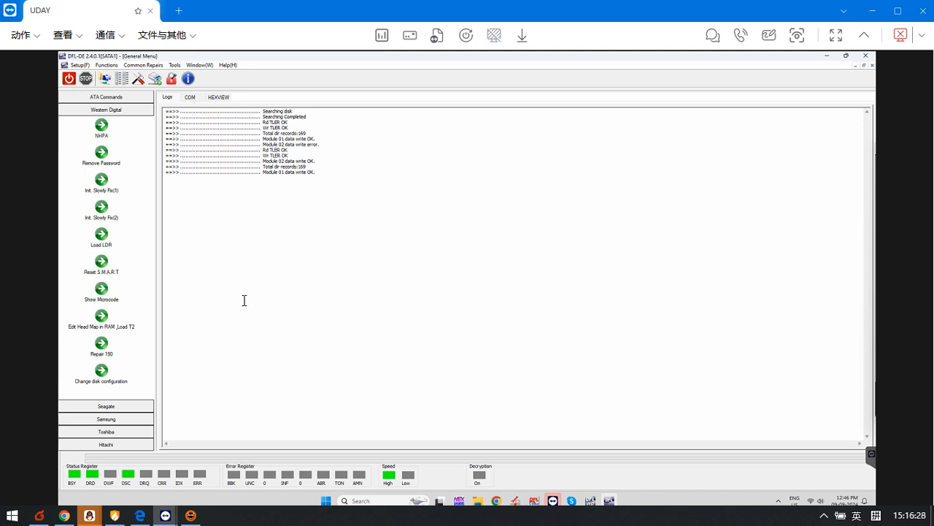
# Step: Reopen the disk configuration, edit the reading and write commands times again, and apply the changes
pyautogui.click(103, 375)
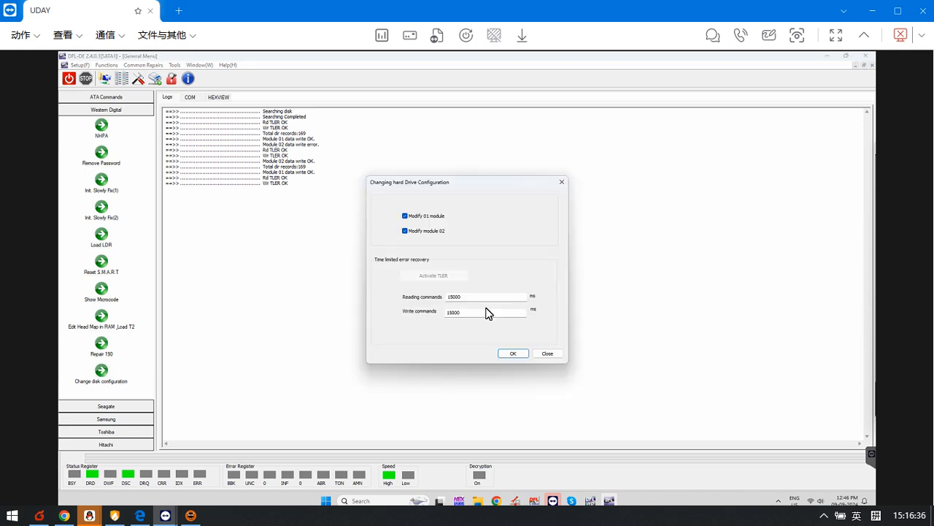
pyautogui.click(477, 299)
pyautogui.press('BackSpace')
pyautogui.press('BackSpace')
pyautogui.click(474, 312)
pyautogui.click(513, 354)
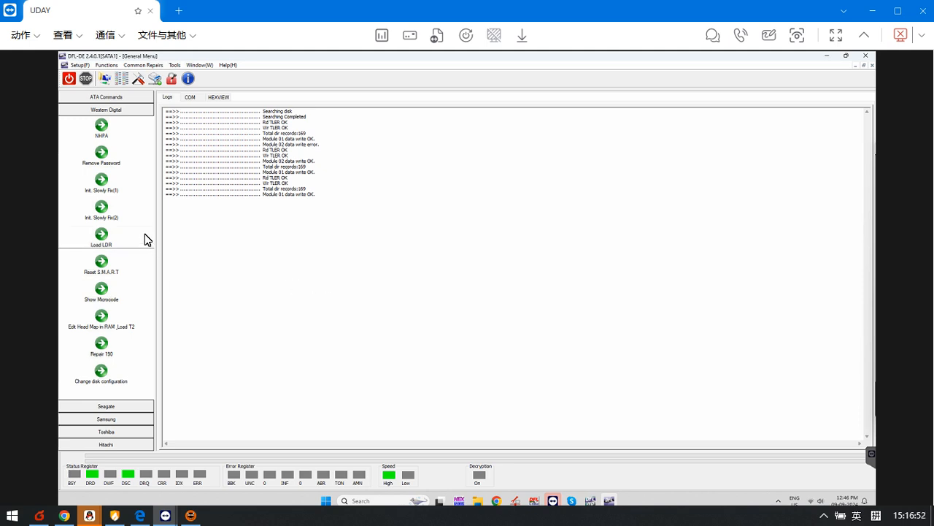
# Step: Start a new data extraction task for the SATA 1 source disk, using File Extraction with auto-expand partition enabled
pyautogui.click(106, 80)
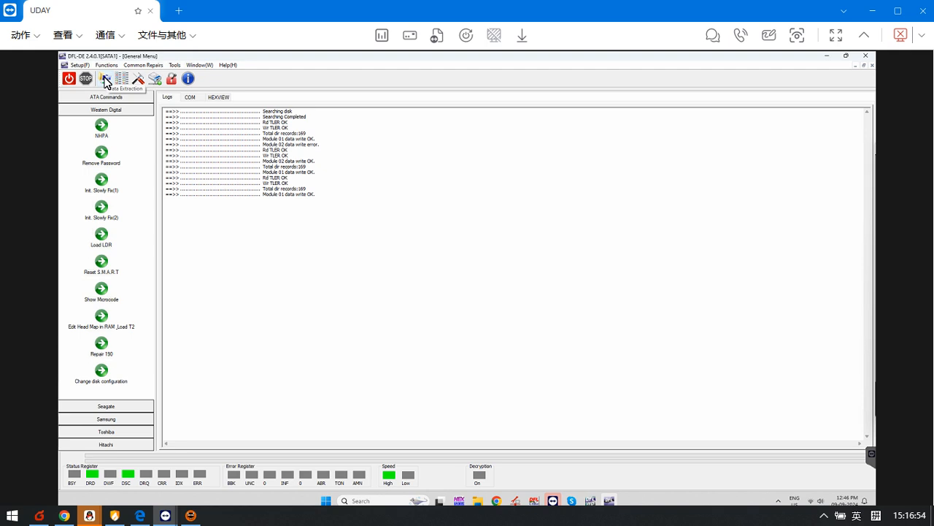
pyautogui.click(489, 222)
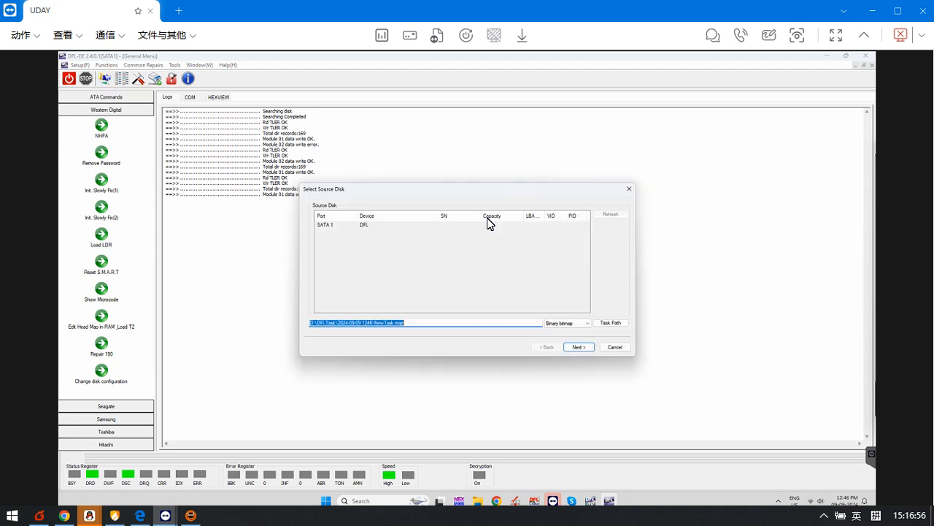
pyautogui.click(585, 349)
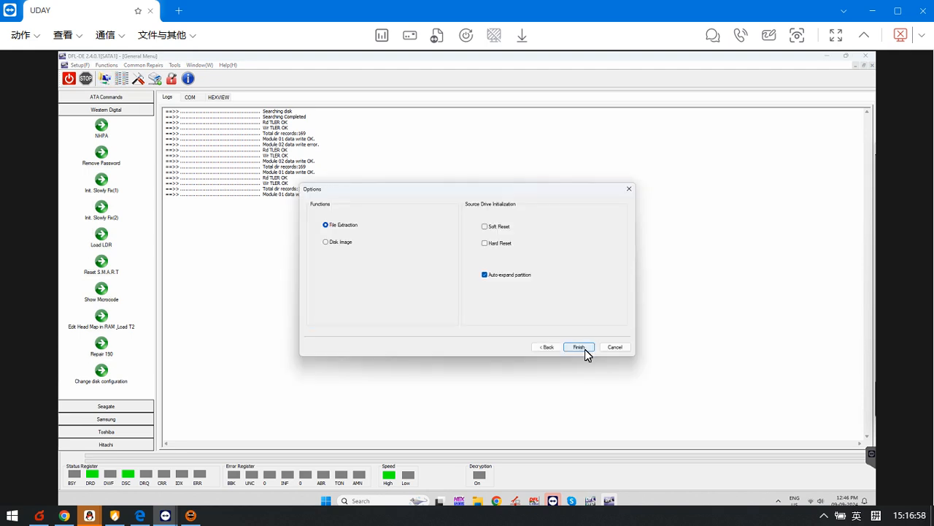
pyautogui.click(585, 349)
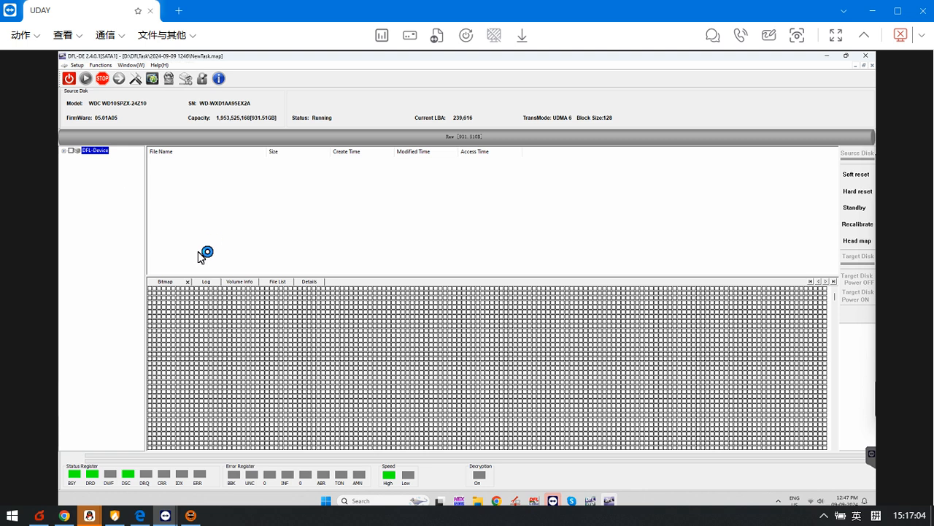
# Step: Examine the extraction task's log for read errors and stop the running partition scan
pyautogui.click(206, 285)
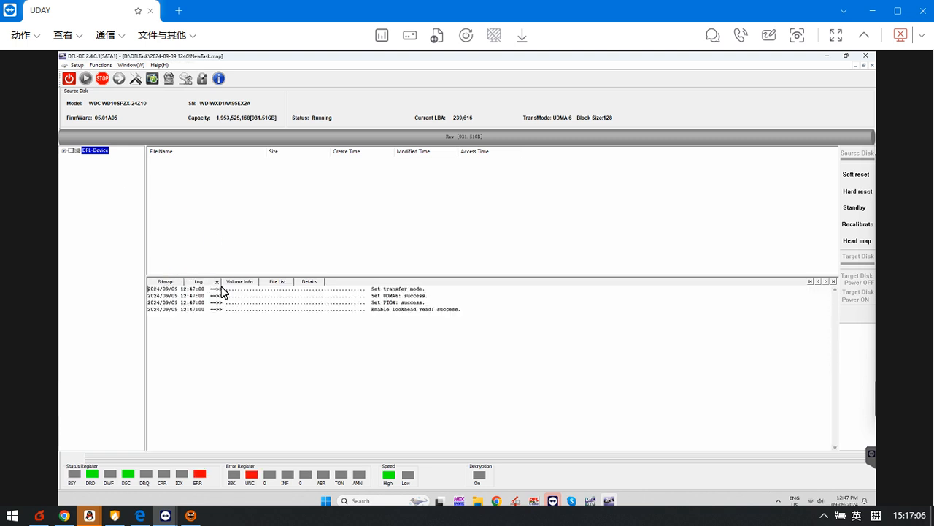
pyautogui.moveTo(353, 319); pyautogui.dragTo(608, 319)
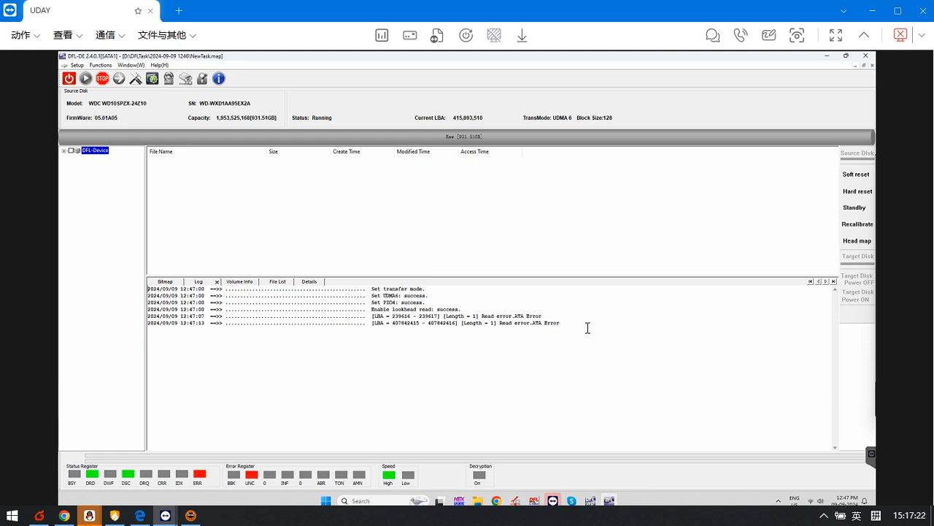
pyautogui.moveTo(583, 325); pyautogui.dragTo(129, 313)
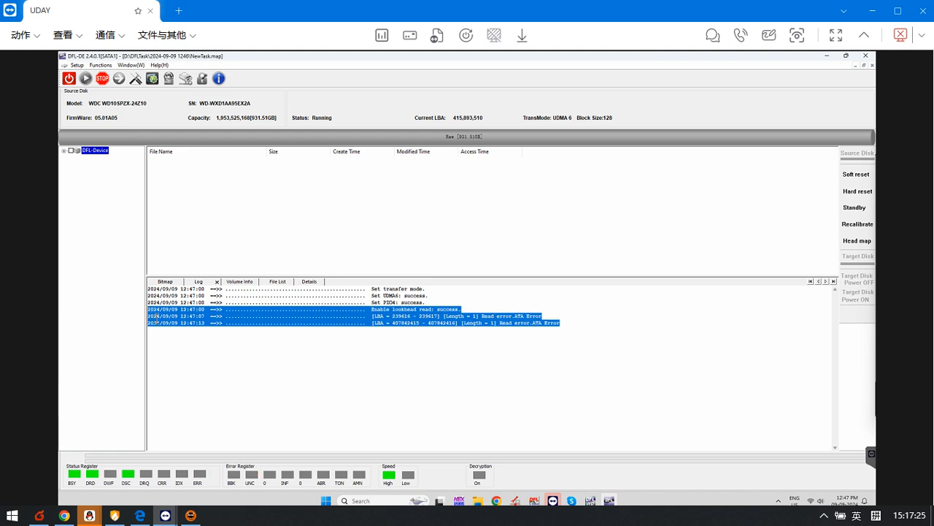
pyautogui.click(259, 333)
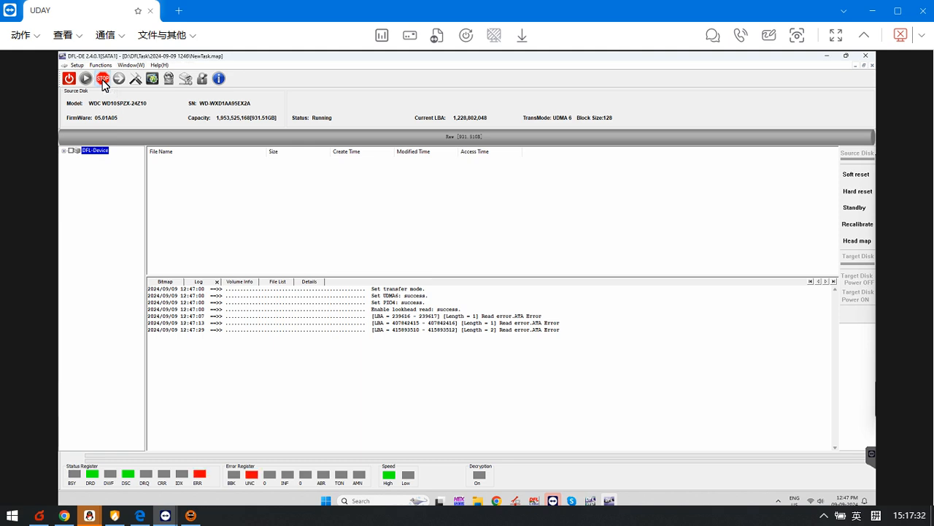
pyautogui.click(103, 80)
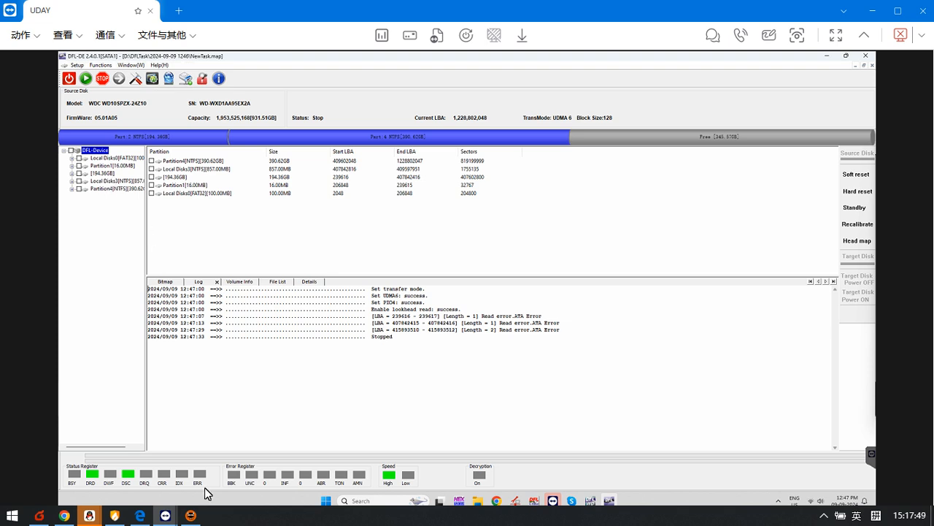
# Step: Check the pending request's important data in Chrome, and load the 194.36GB partition in the widened device tree
pyautogui.click(61, 517)
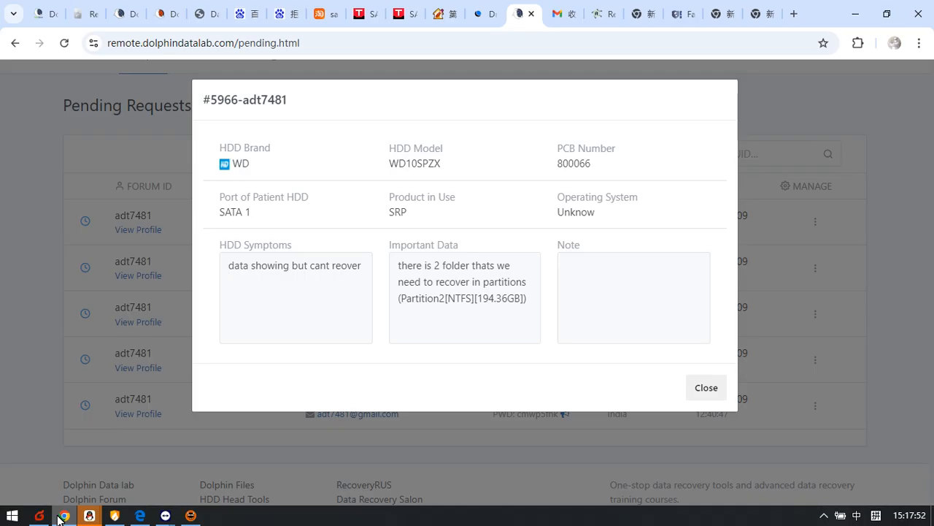
pyautogui.click(62, 517)
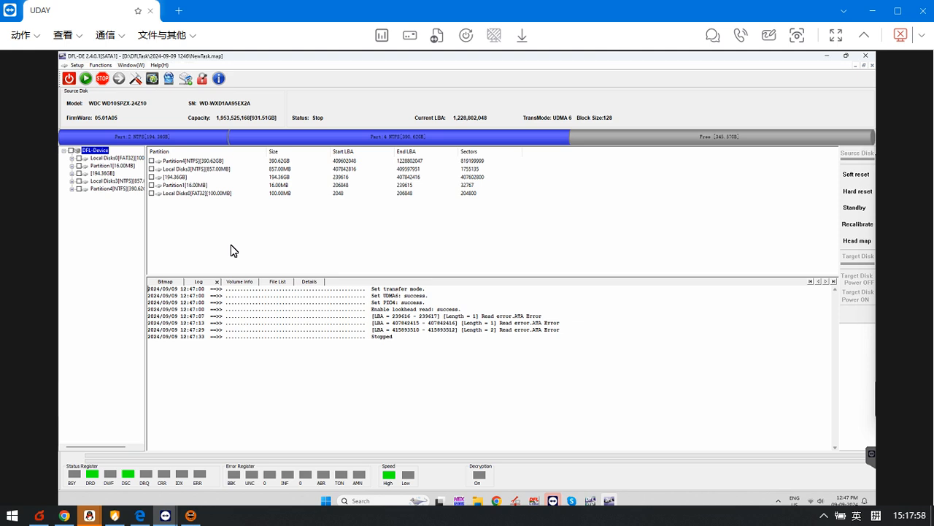
pyautogui.click(102, 174)
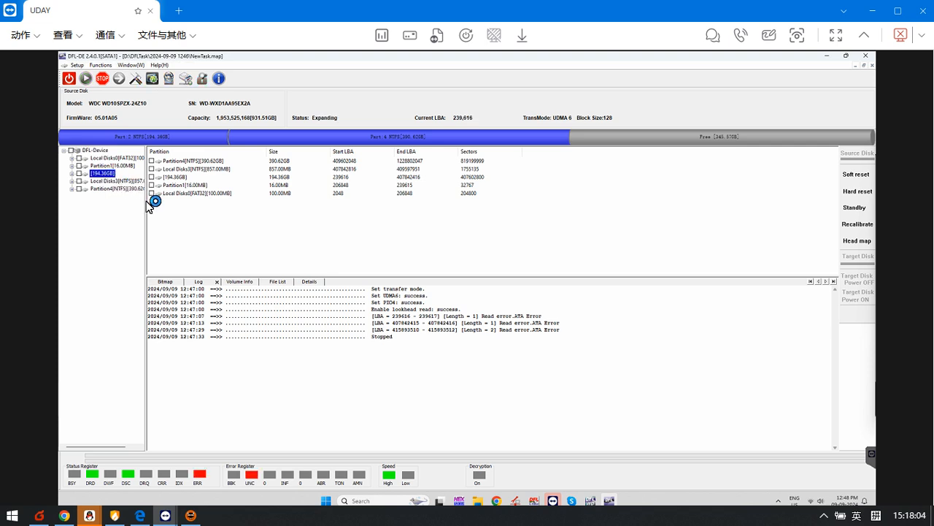
pyautogui.moveTo(146, 203); pyautogui.dragTo(214, 204)
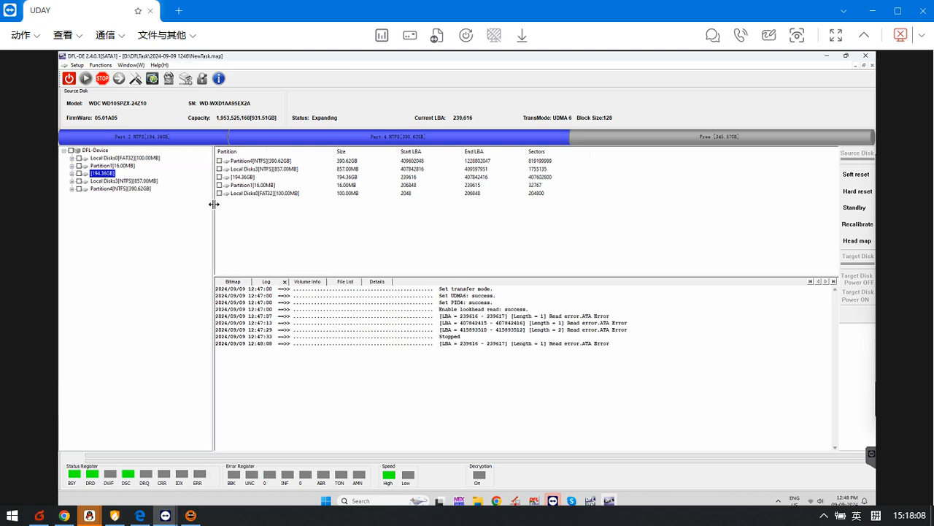